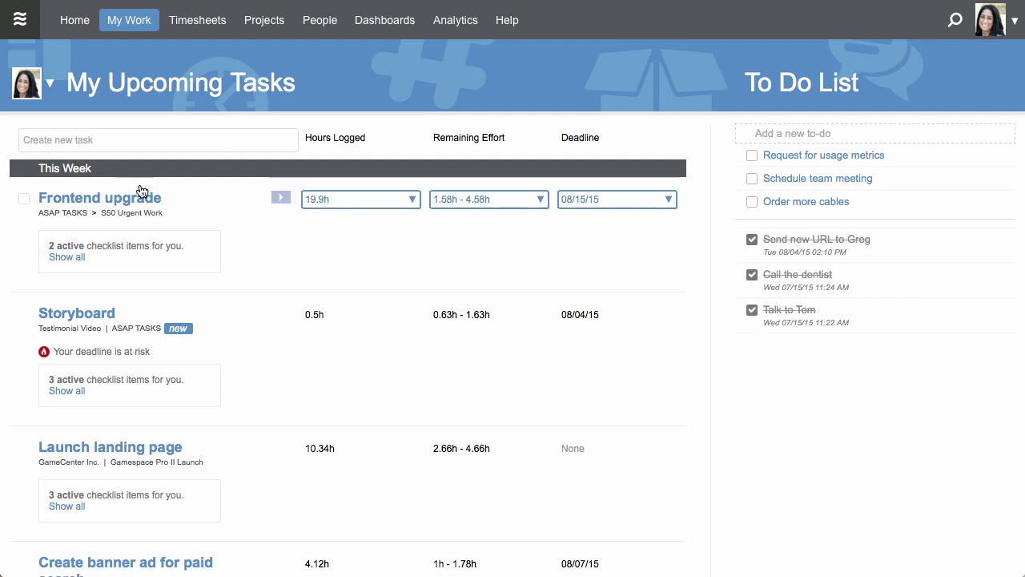
Start the timer running on the Storyboard task.
{"action": "left_click", "coordinate": [193, 221]}
{"action": "left_click", "coordinate": [250, 328]}
{"action": "left_click", "coordinate": [254, 449]}
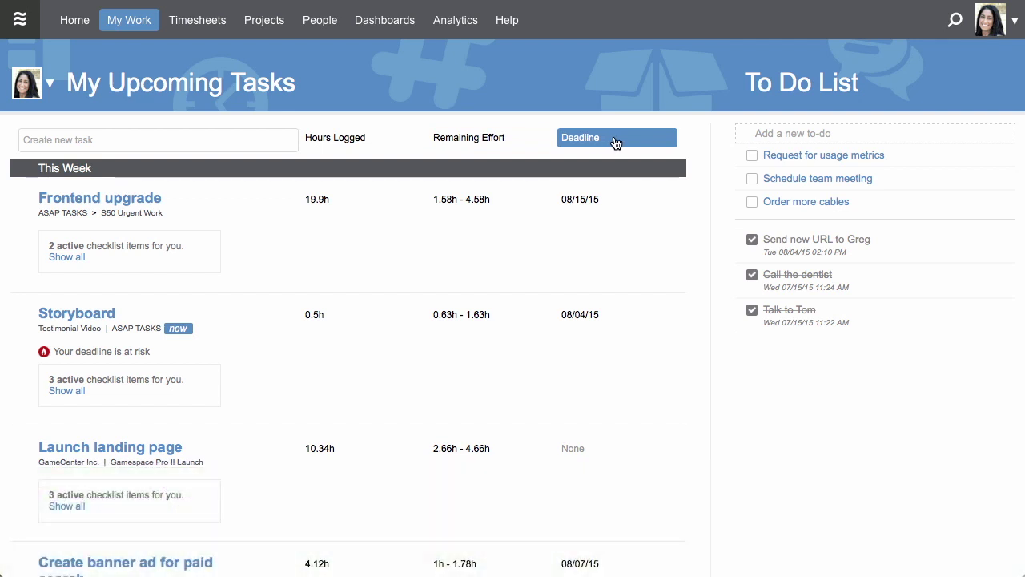
{"action": "mouse_move", "coordinate": [318, 283]}
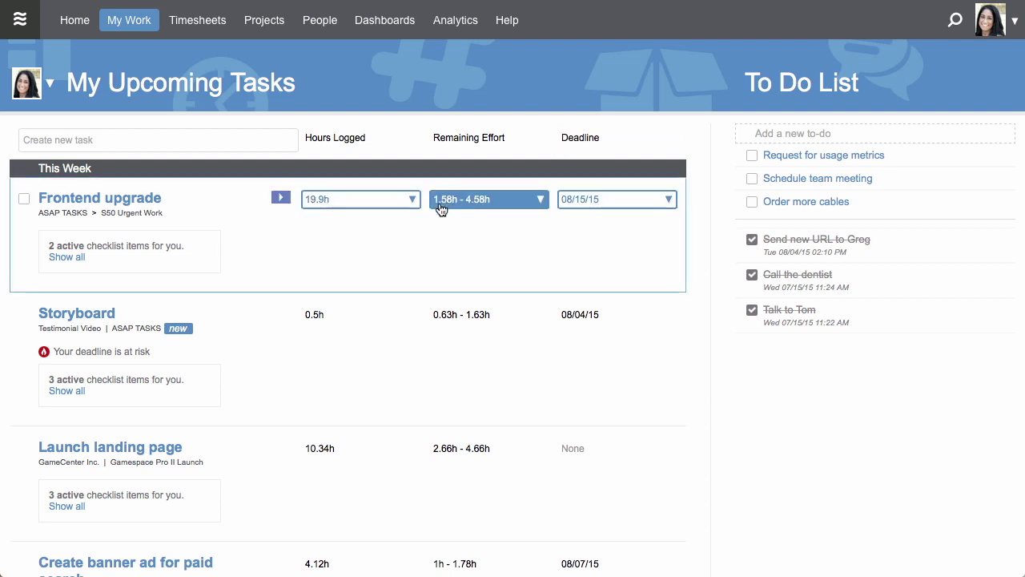
{"action": "mouse_move", "coordinate": [226, 329]}
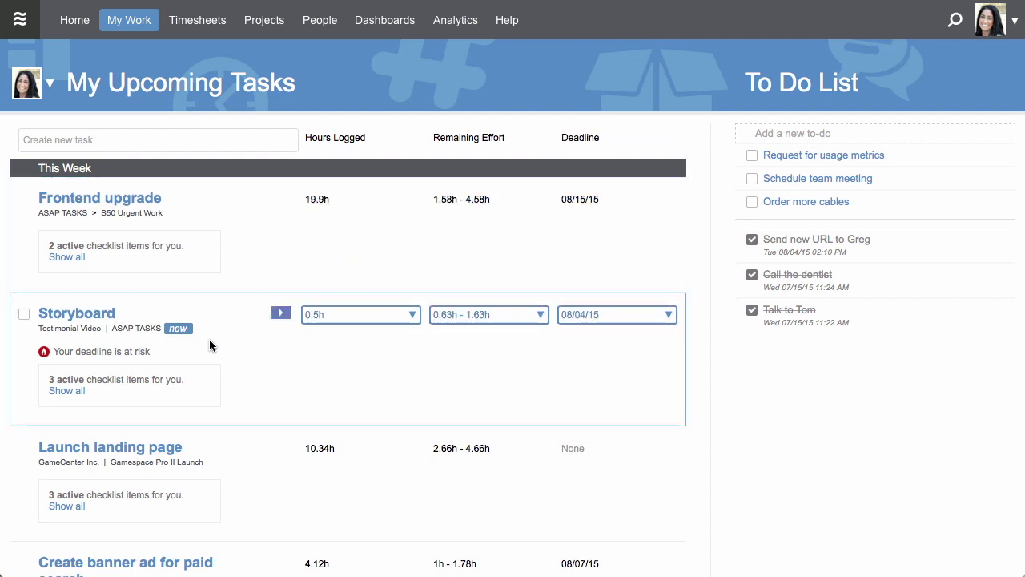
{"action": "left_click", "coordinate": [281, 314]}
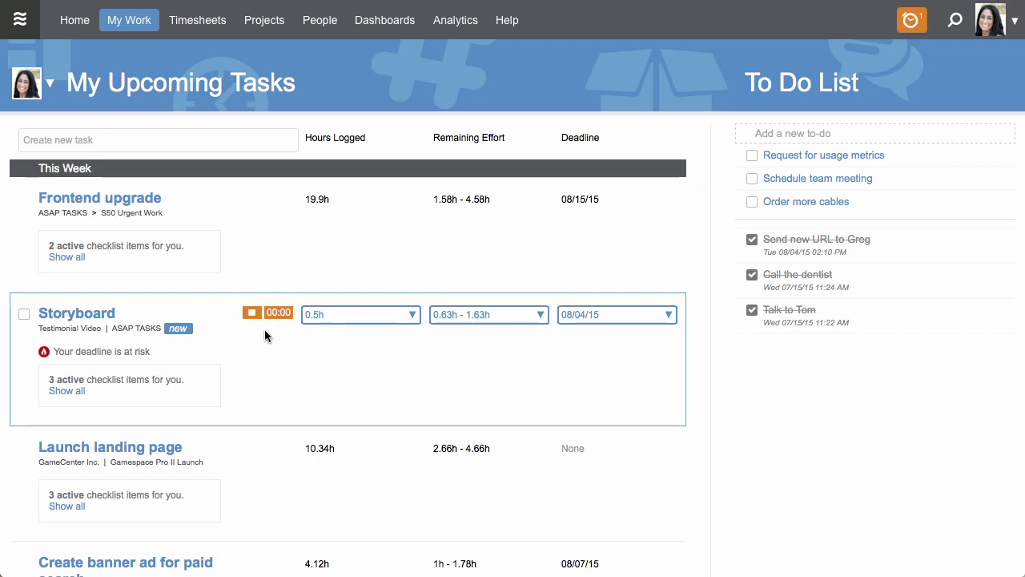
Check off the 'Include TRAVEL2014 sequence' checklist item and open Storyboard's details.
{"action": "left_click", "coordinate": [72, 391]}
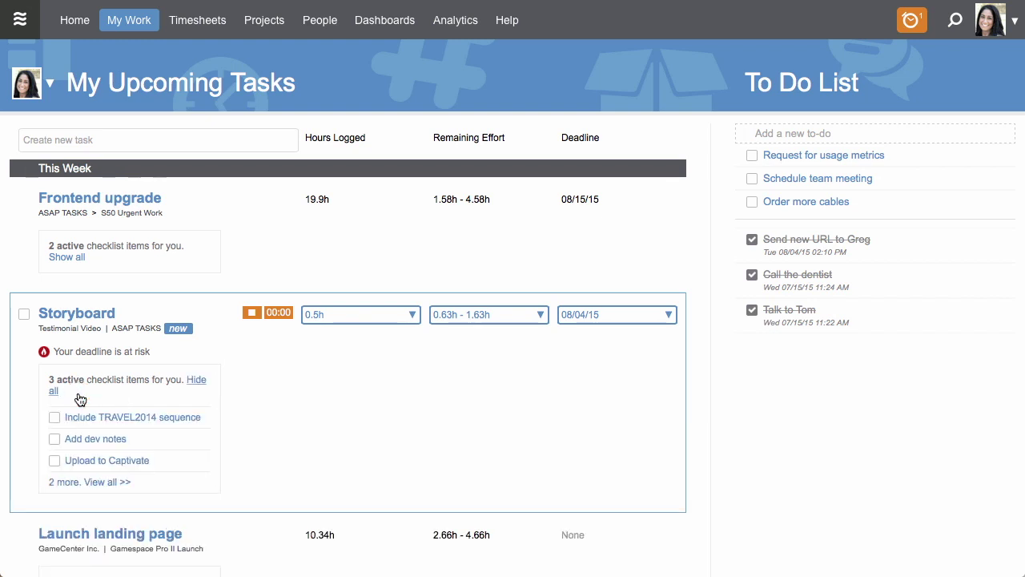
{"action": "left_click", "coordinate": [55, 419]}
{"action": "left_click", "coordinate": [90, 316]}
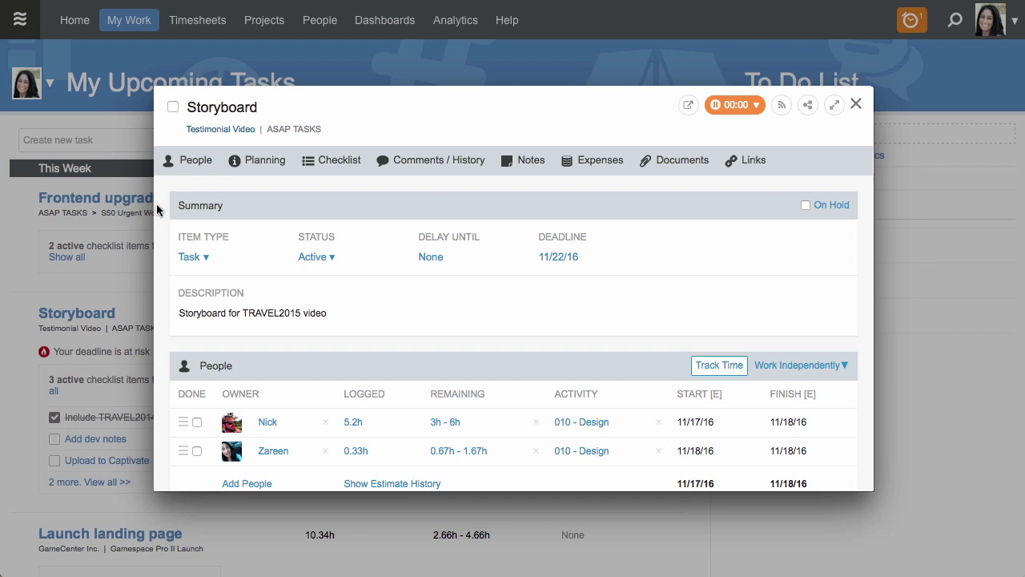
{"action": "left_click", "coordinate": [186, 171]}
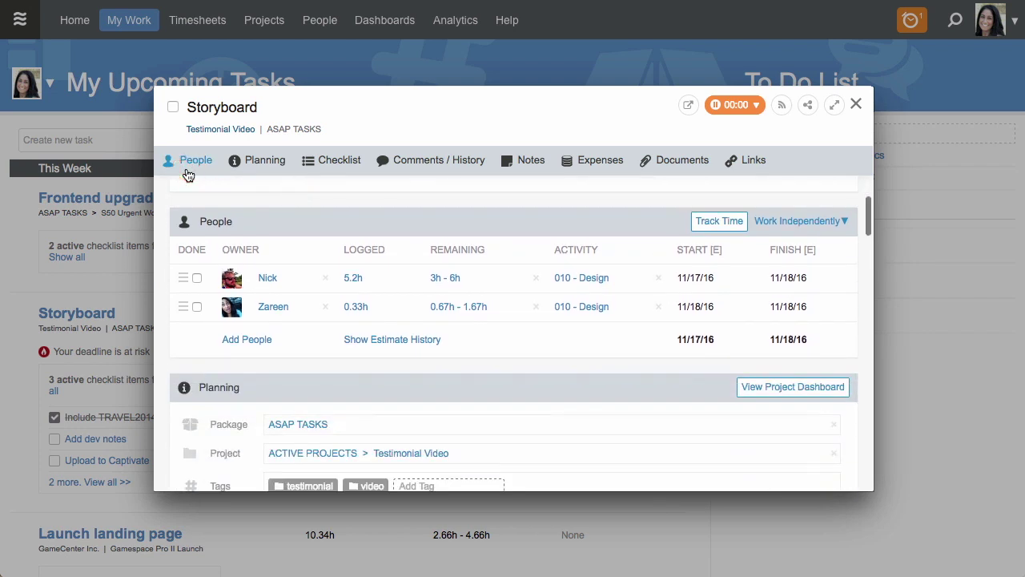
{"action": "left_click", "coordinate": [323, 178]}
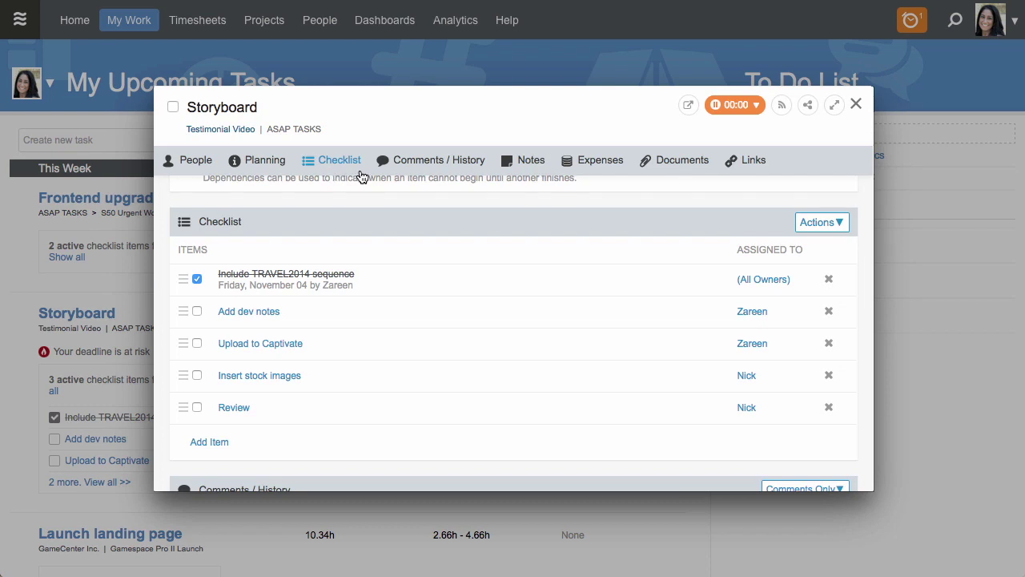
{"action": "left_click", "coordinate": [396, 171]}
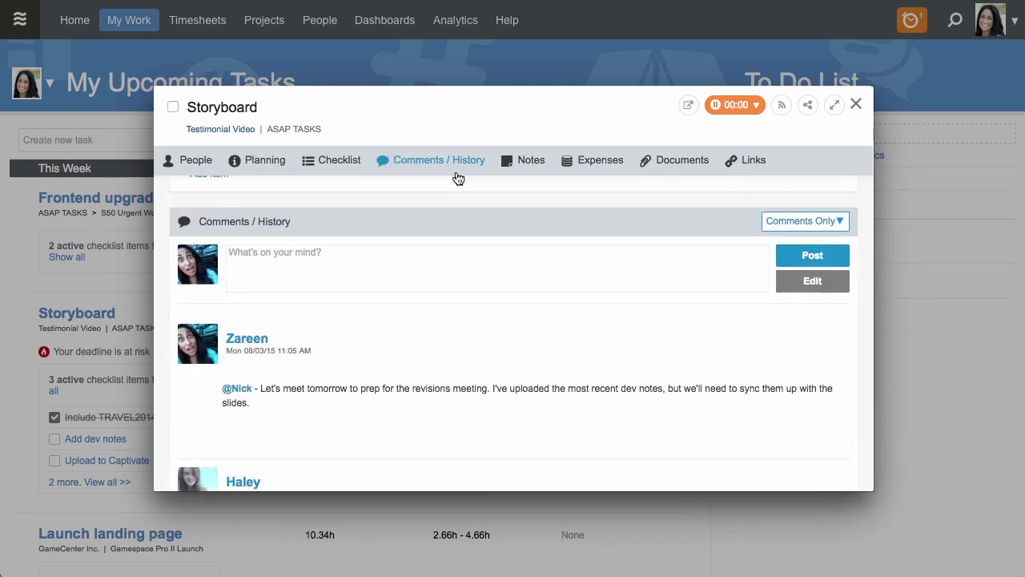
{"action": "left_click", "coordinate": [671, 178]}
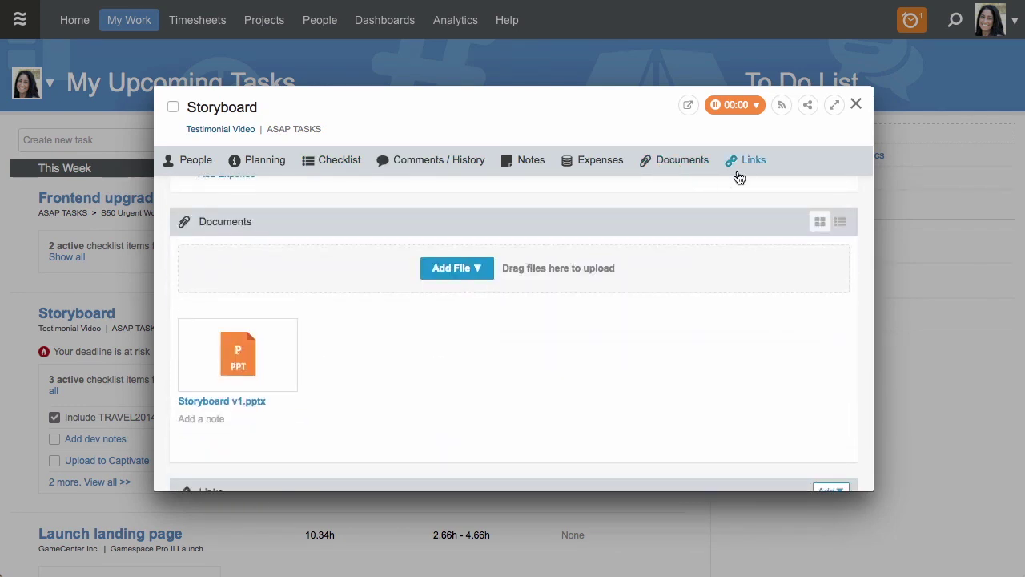
{"action": "left_click", "coordinate": [739, 173]}
{"action": "left_click", "coordinate": [459, 161]}
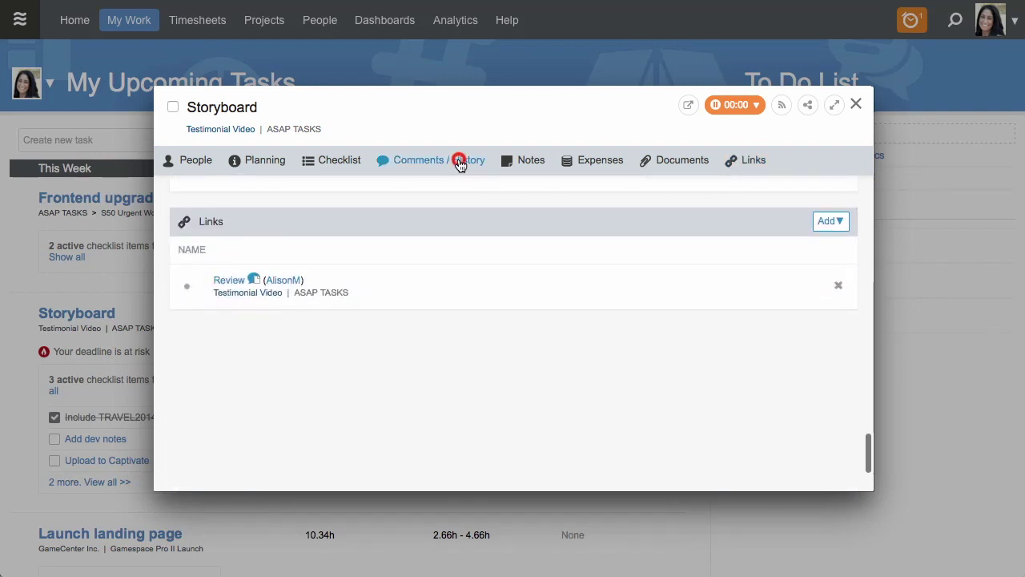
{"action": "left_click", "coordinate": [782, 224]}
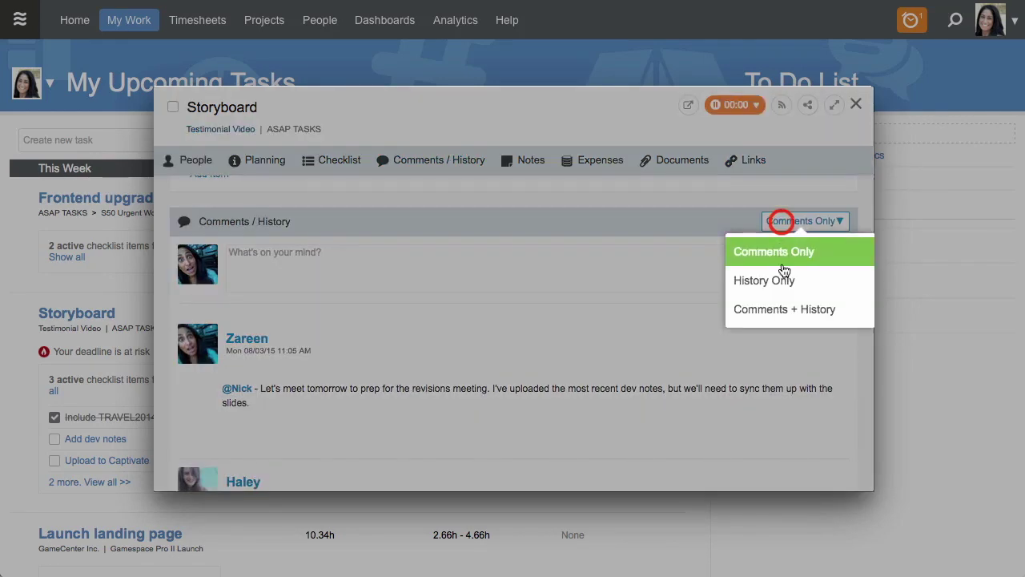
{"action": "left_click", "coordinate": [784, 278]}
{"action": "scroll", "coordinate": [783, 279], "scroll_direction": "down", "scroll_amount": 3}
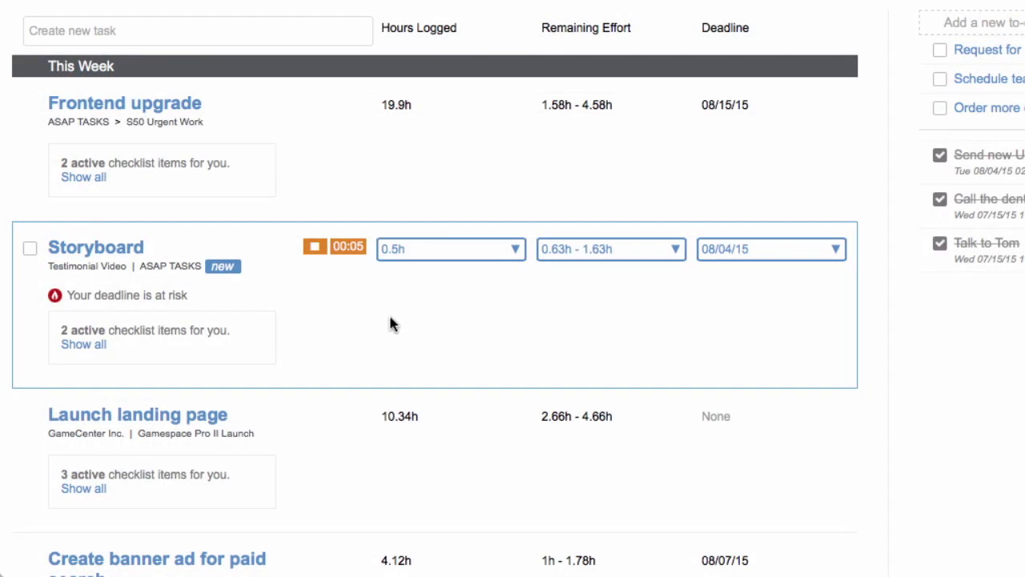
Apply the timer's minutes to the timesheet and save the logged time for Storyboard.
{"action": "left_click", "coordinate": [348, 247]}
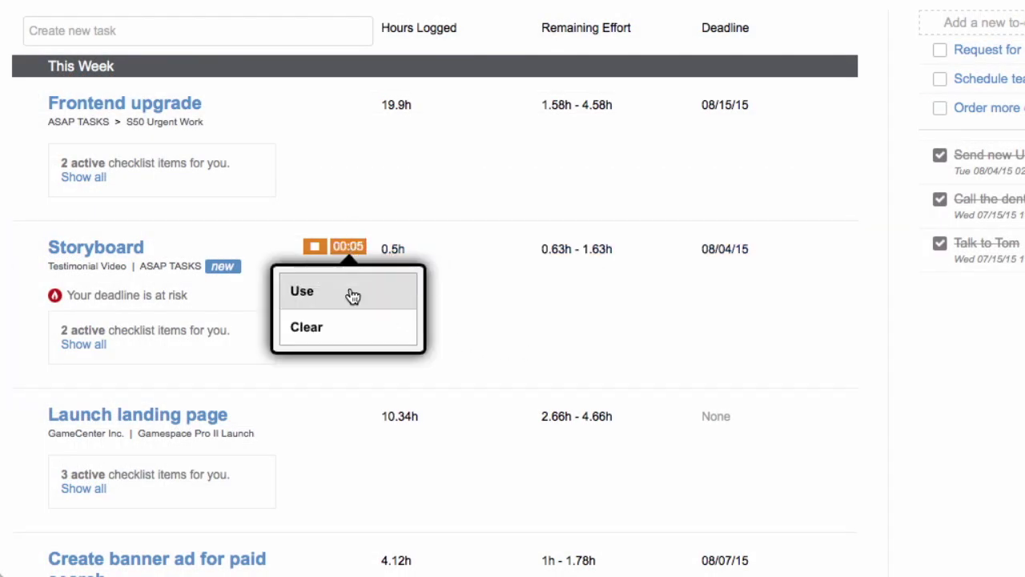
{"action": "left_click", "coordinate": [351, 290]}
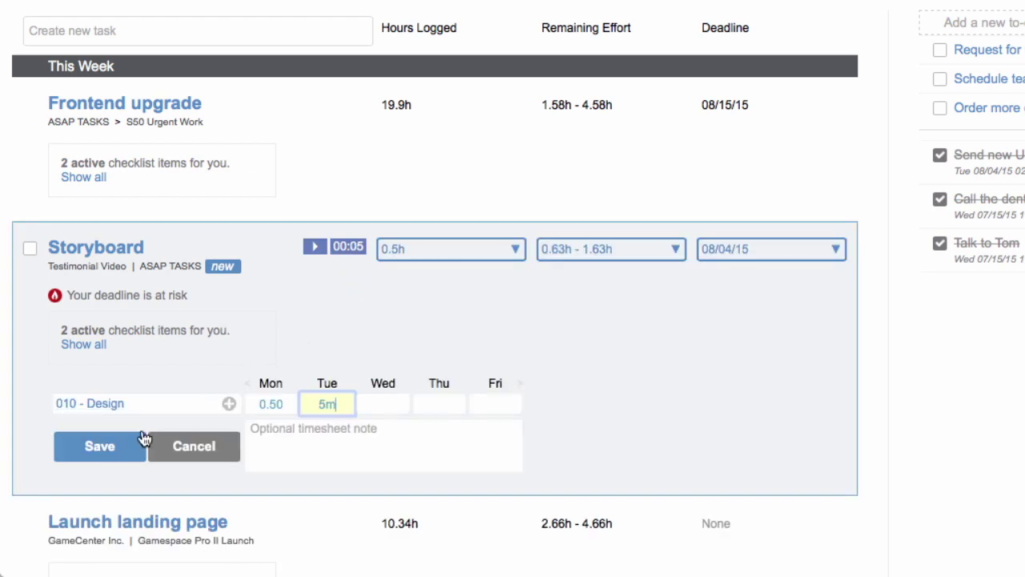
{"action": "left_click", "coordinate": [129, 447]}
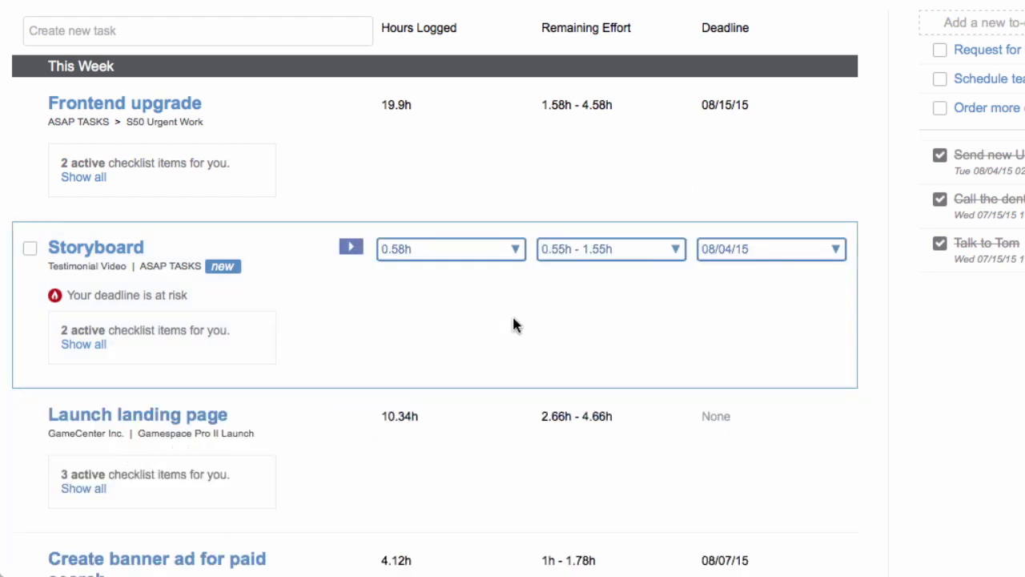
Set Storyboard's remaining effort estimate to 15m best case and 30m worst case.
{"action": "left_click", "coordinate": [617, 263]}
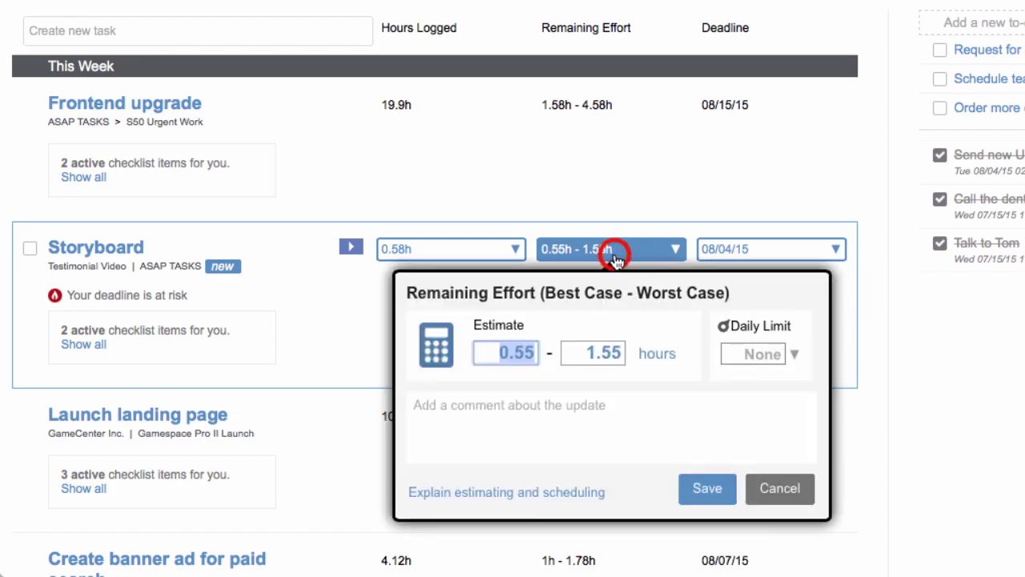
{"action": "type", "text": "15m"}
{"action": "key", "text": "Tab"}
{"action": "type", "text": "30m"}
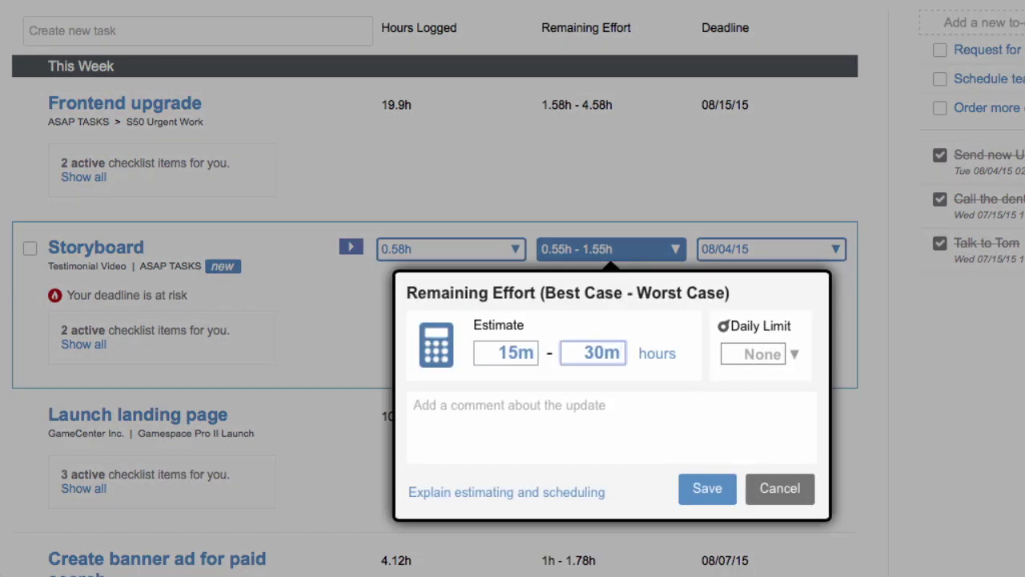
{"action": "key", "text": "Return"}
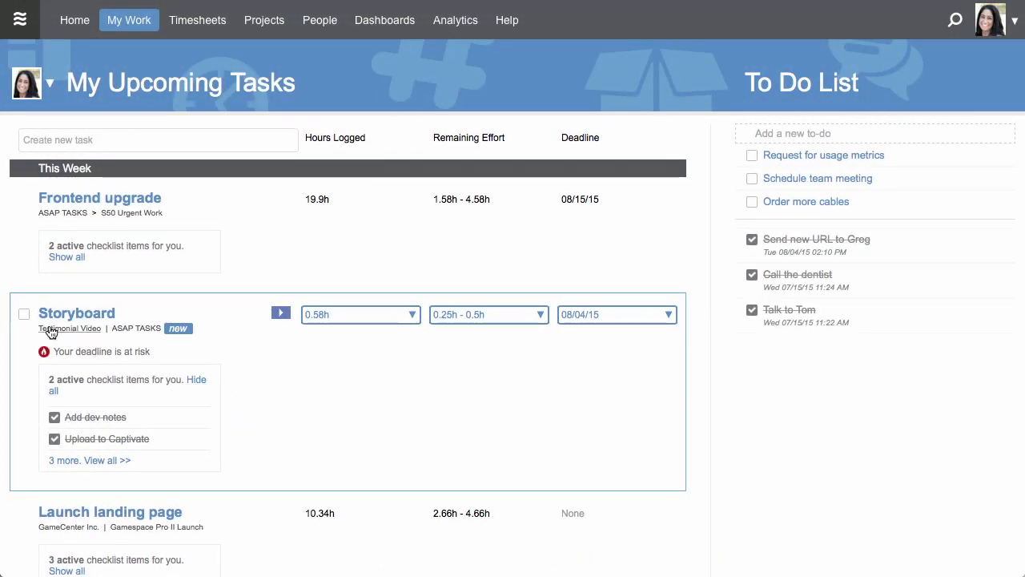
Mark Storyboard done and log another 15m of 010 - Design time, totalling 0.83h.
{"action": "left_click", "coordinate": [25, 317]}
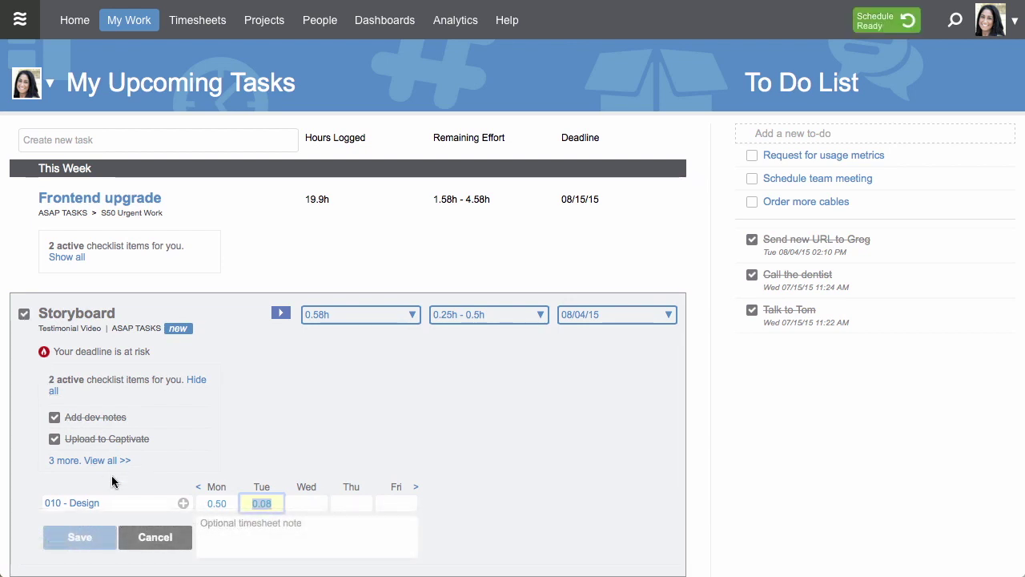
{"action": "left_click", "coordinate": [183, 503]}
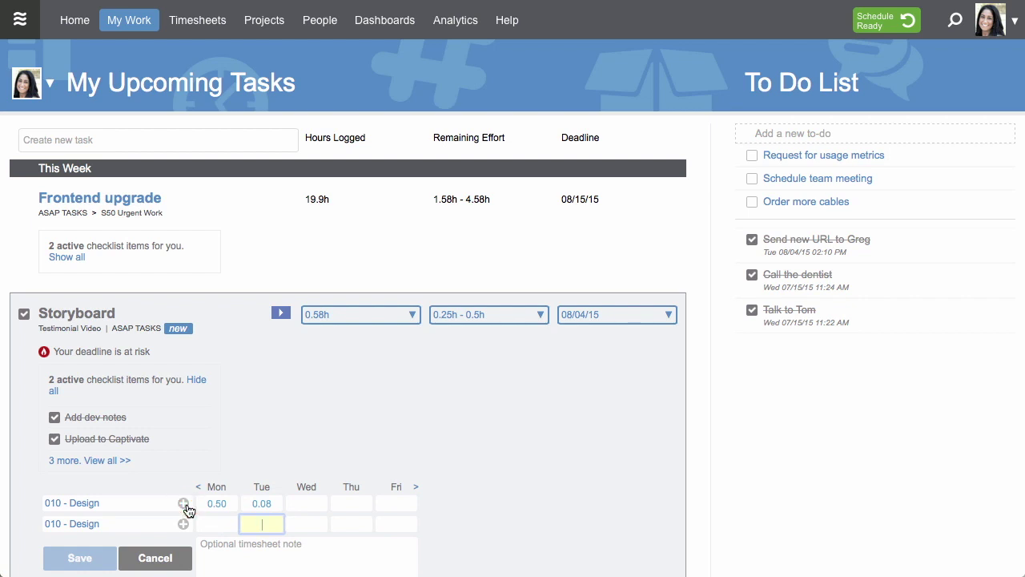
{"action": "type", "text": "15m"}
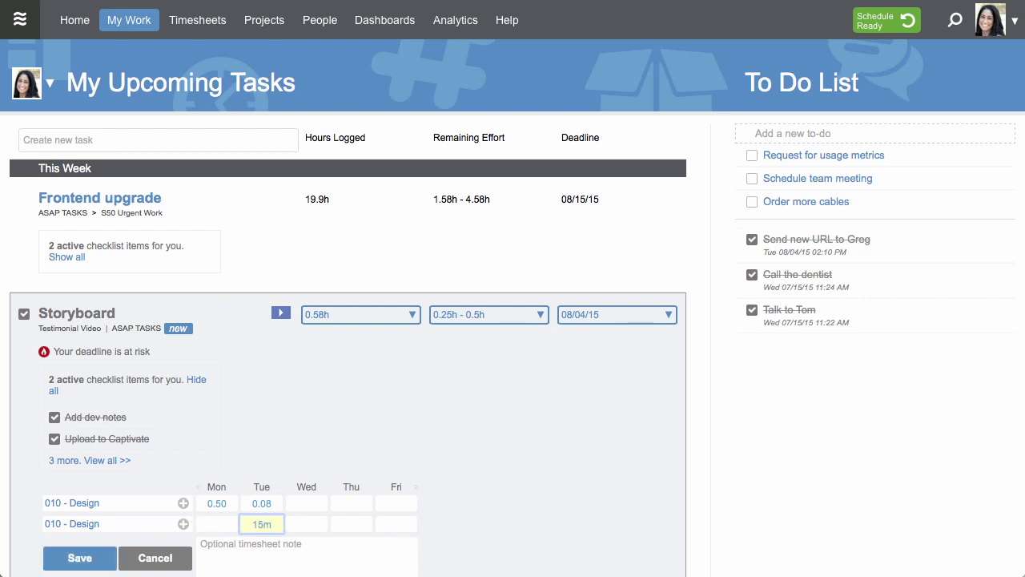
{"action": "left_click", "coordinate": [89, 559]}
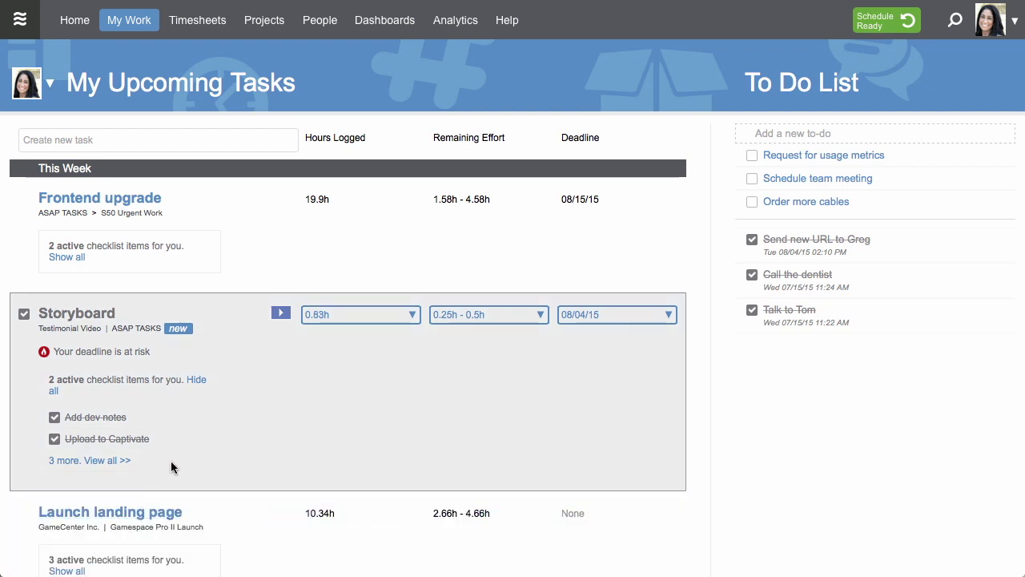
{"action": "left_click", "coordinate": [190, 141]}
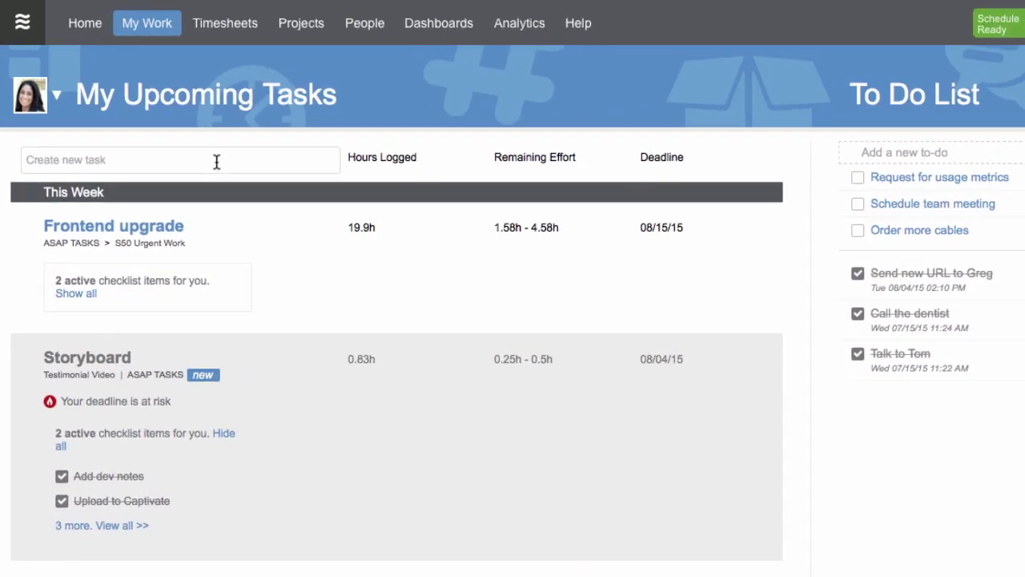
Add 'Write script' as a new inbox task.
{"action": "type", "text": "Wr"}
{"action": "type", "text": "ite script"}
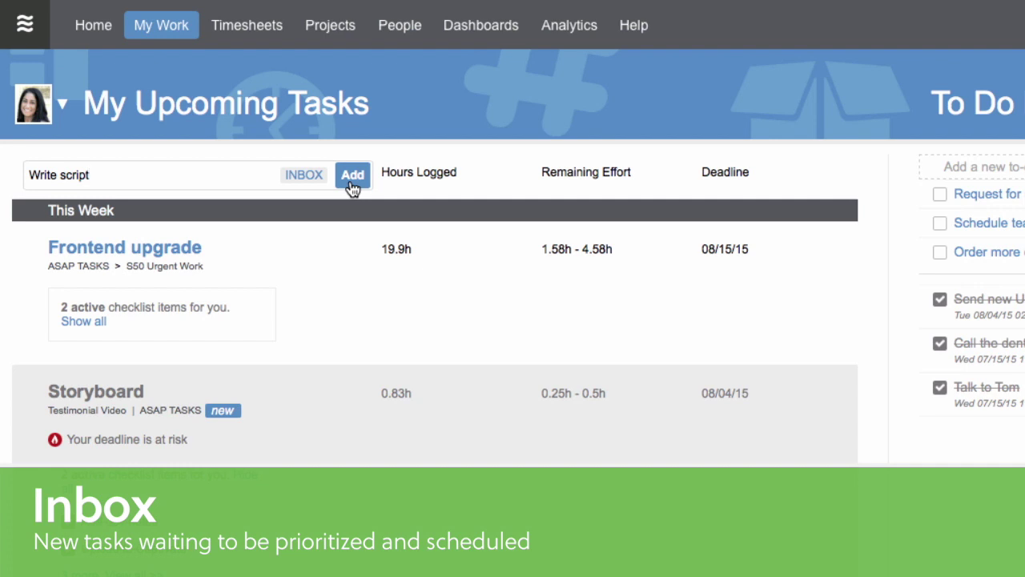
{"action": "left_click", "coordinate": [352, 177]}
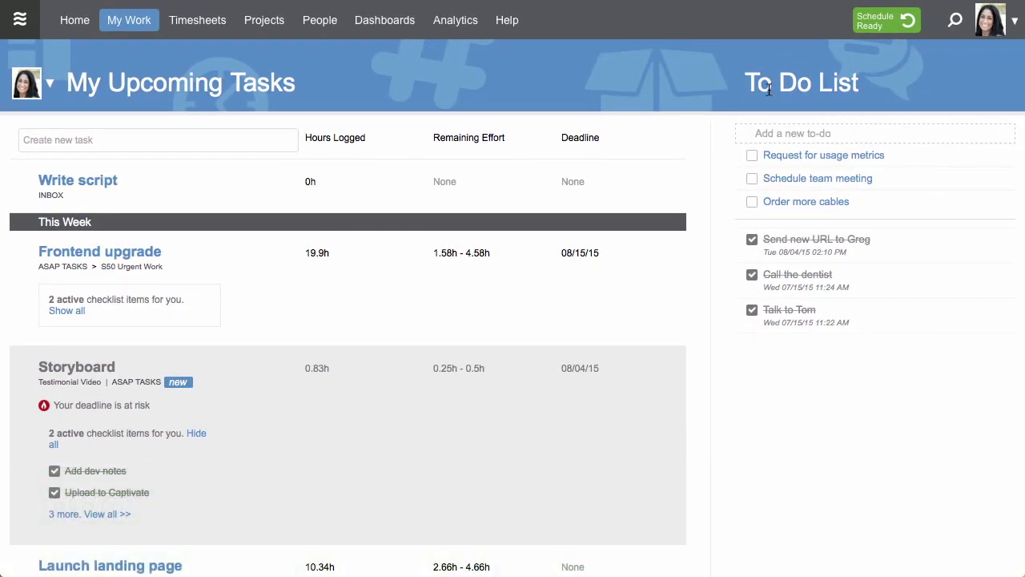
Refresh the schedule and add a to-do to create a revised contract for a colleague.
{"action": "left_click", "coordinate": [904, 25]}
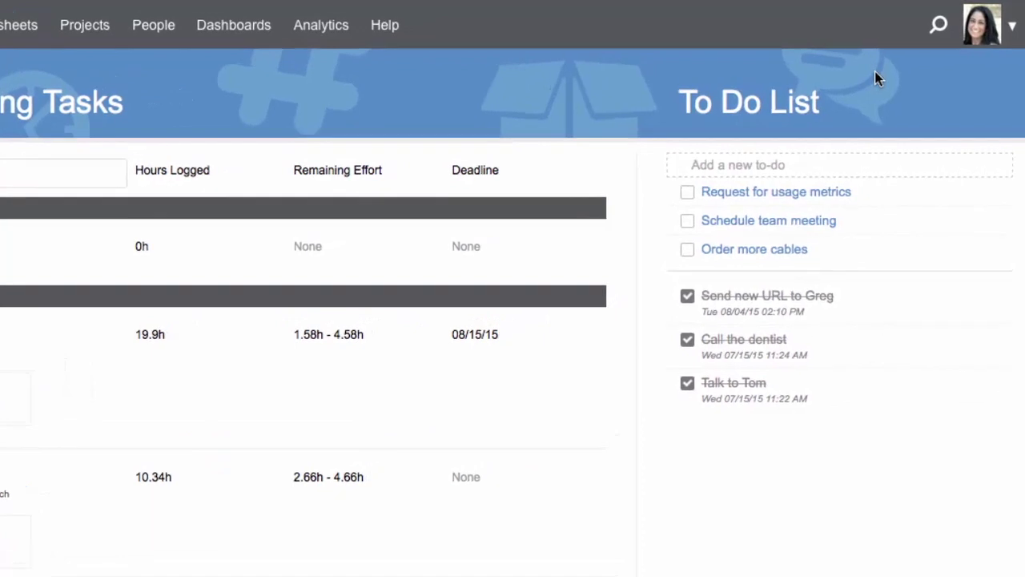
{"action": "left_click", "coordinate": [753, 166]}
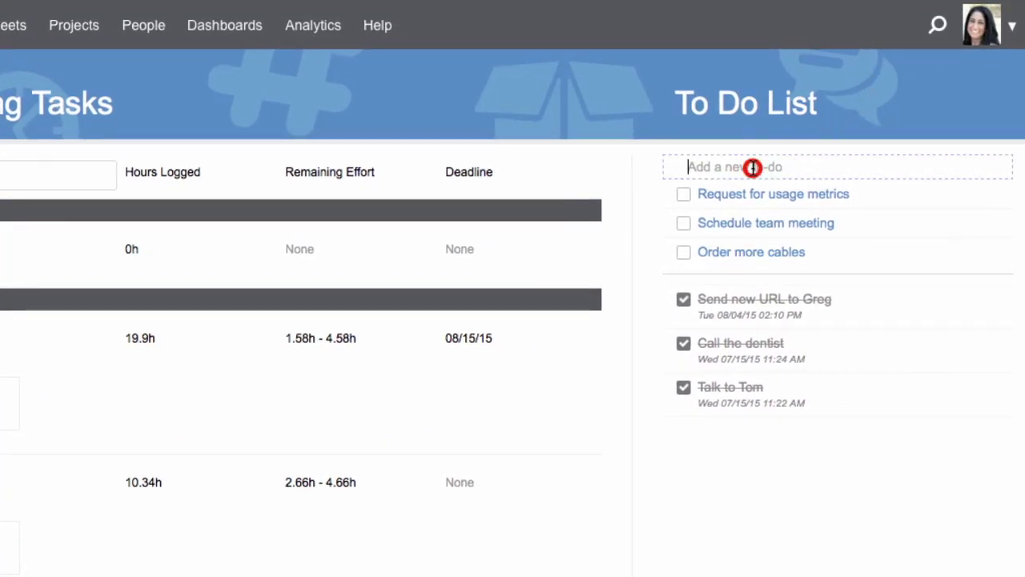
{"action": "type", "text": "Create re"}
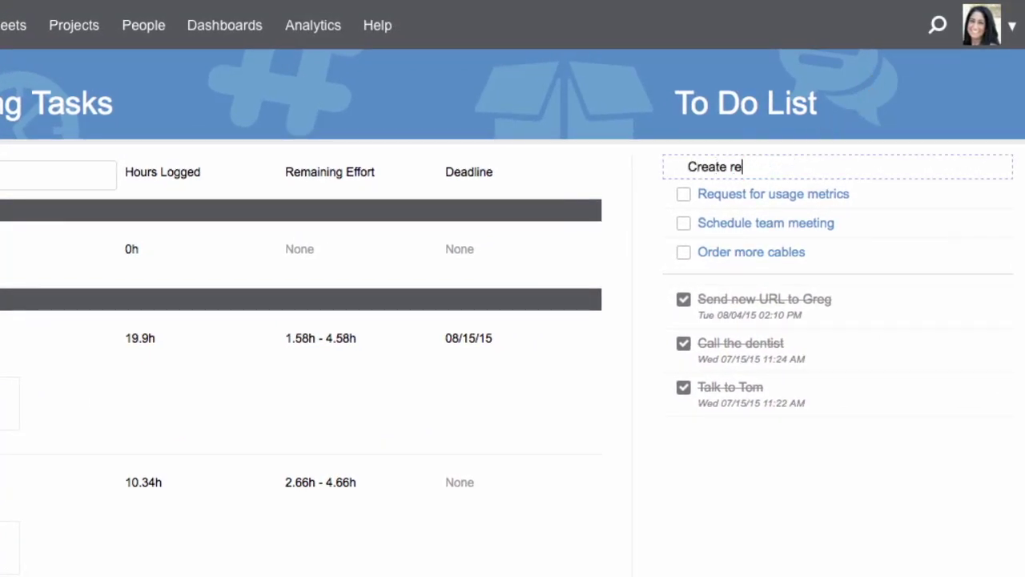
{"action": "type", "text": "vised contract for Jen"}
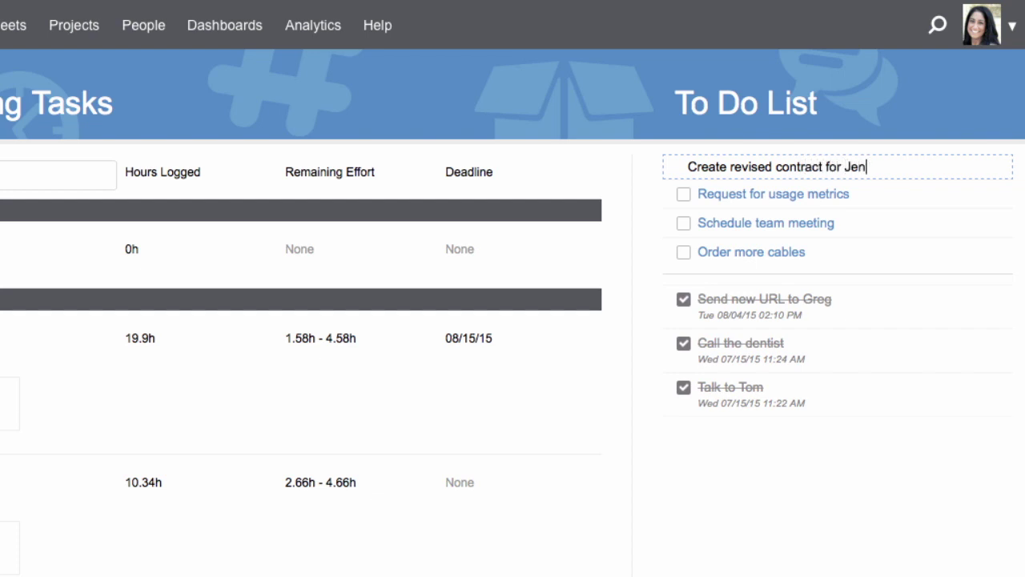
{"action": "key", "text": "Return"}
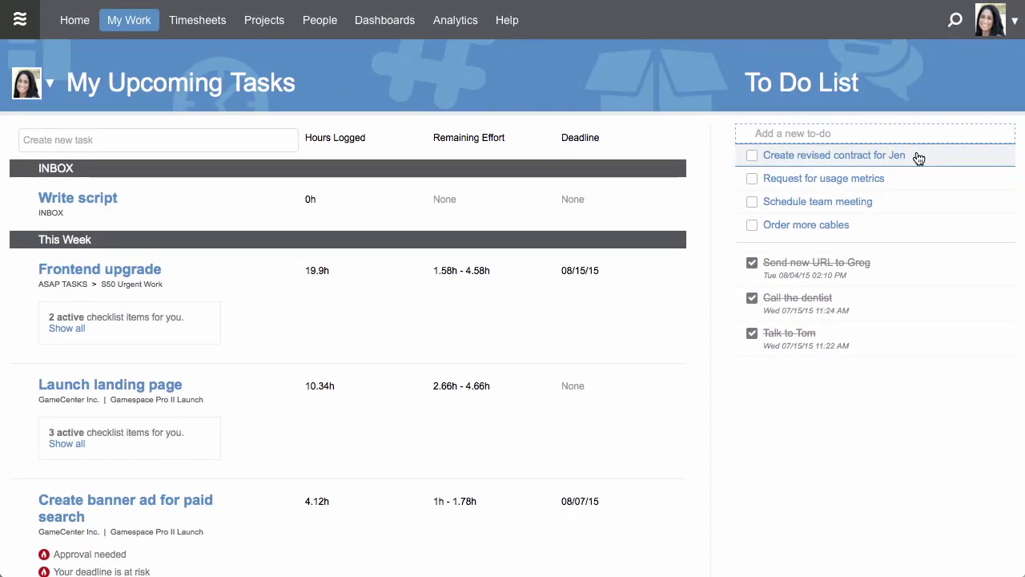
{"action": "left_click", "coordinate": [919, 158]}
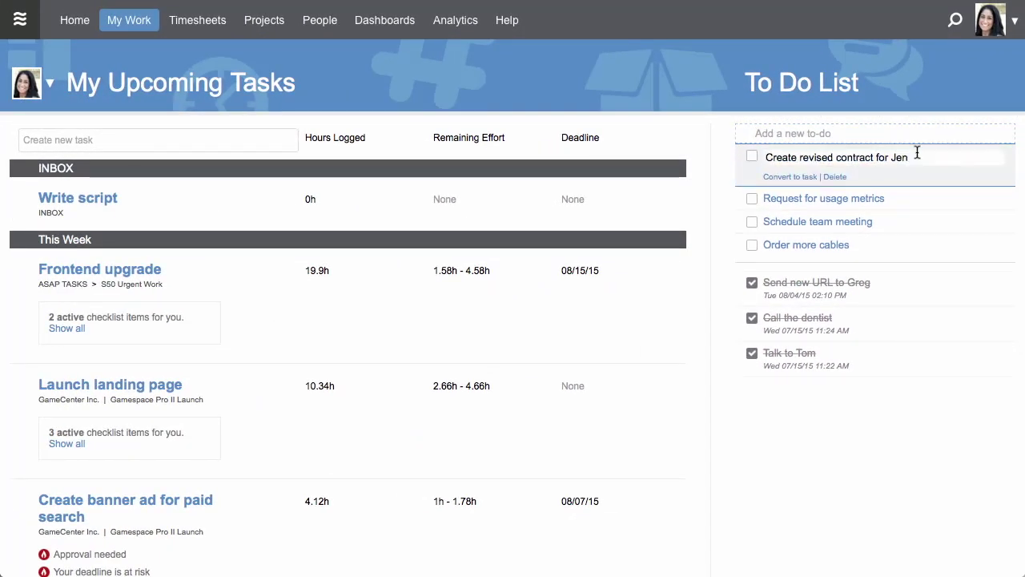
Convert the revised-contract to-do into a task and move it from INBOX to ASAP TASKS.
{"action": "left_click", "coordinate": [798, 178]}
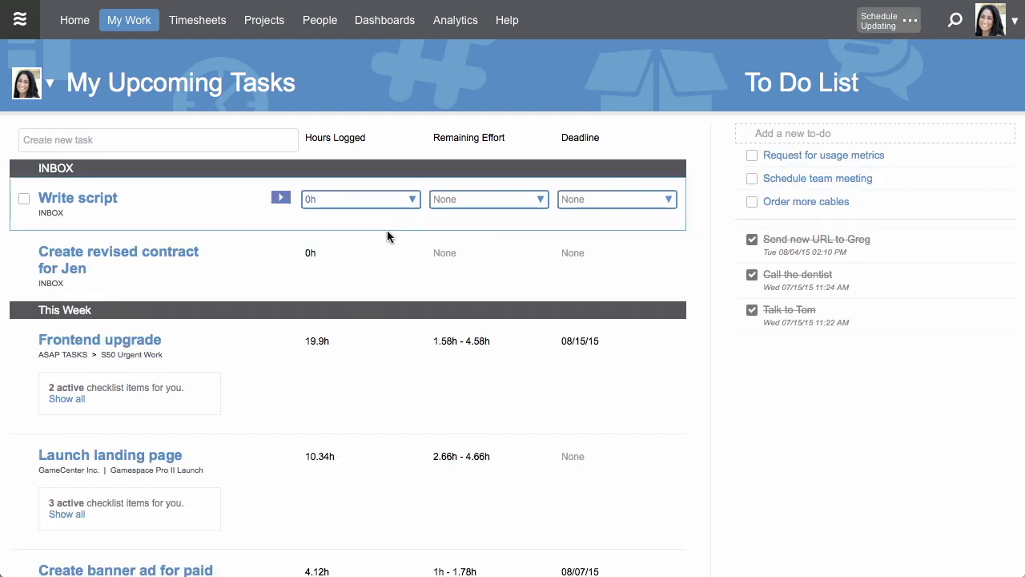
{"action": "left_click", "coordinate": [171, 259]}
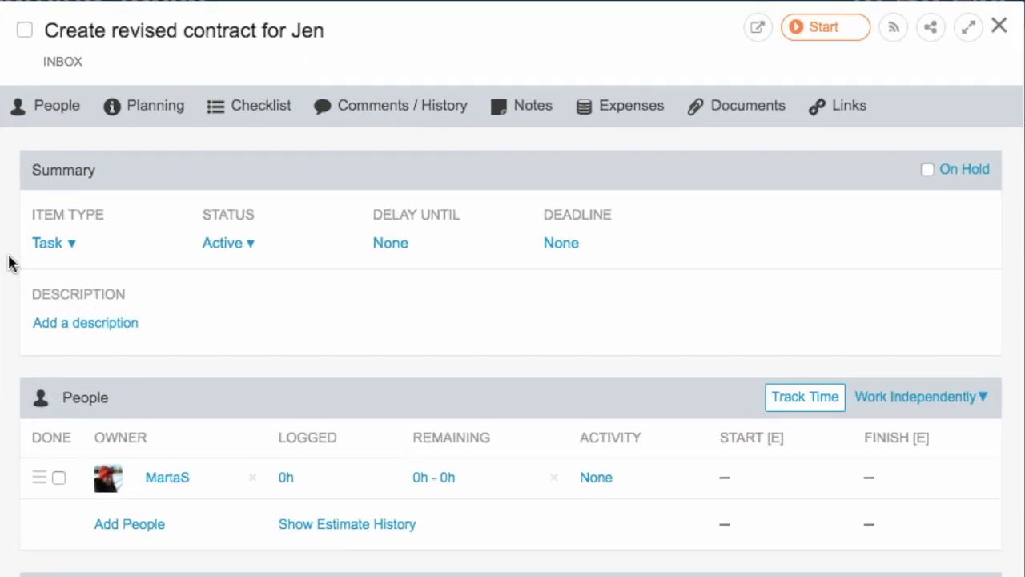
{"action": "scroll", "coordinate": [10, 263], "scroll_direction": "down", "scroll_amount": 5}
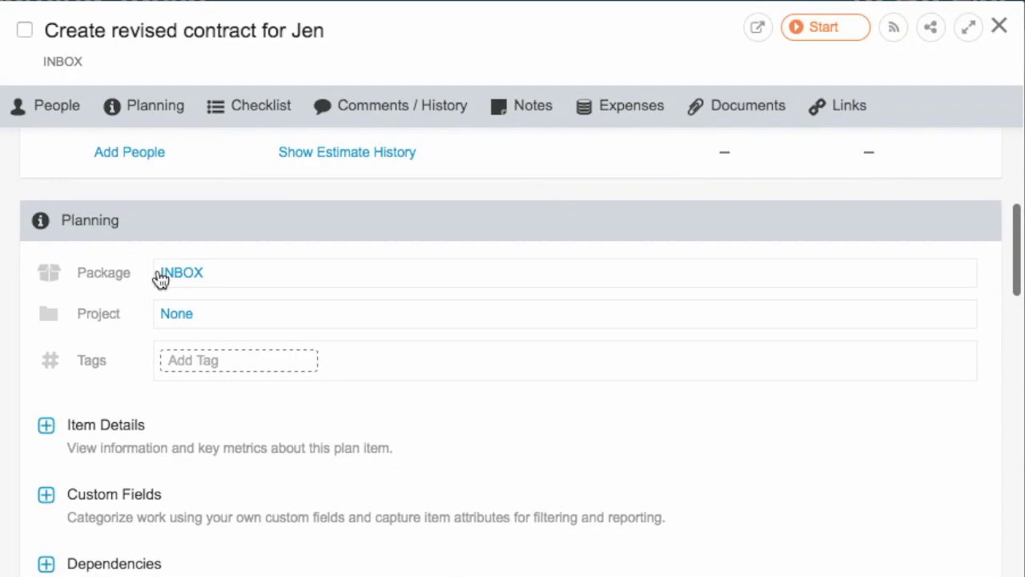
{"action": "left_click", "coordinate": [164, 273]}
{"action": "type", "text": "asap"}
{"action": "key", "text": "Return"}
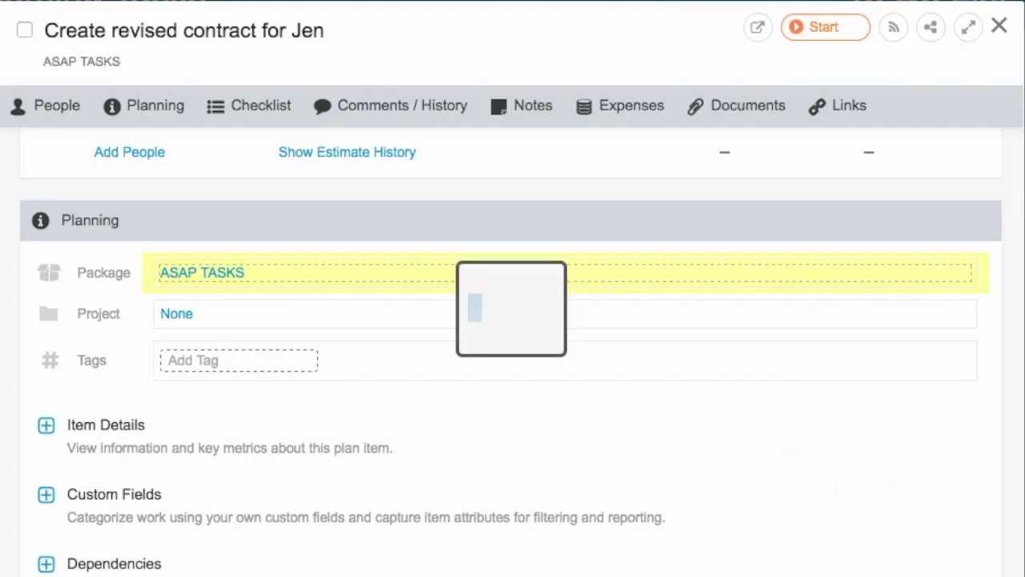